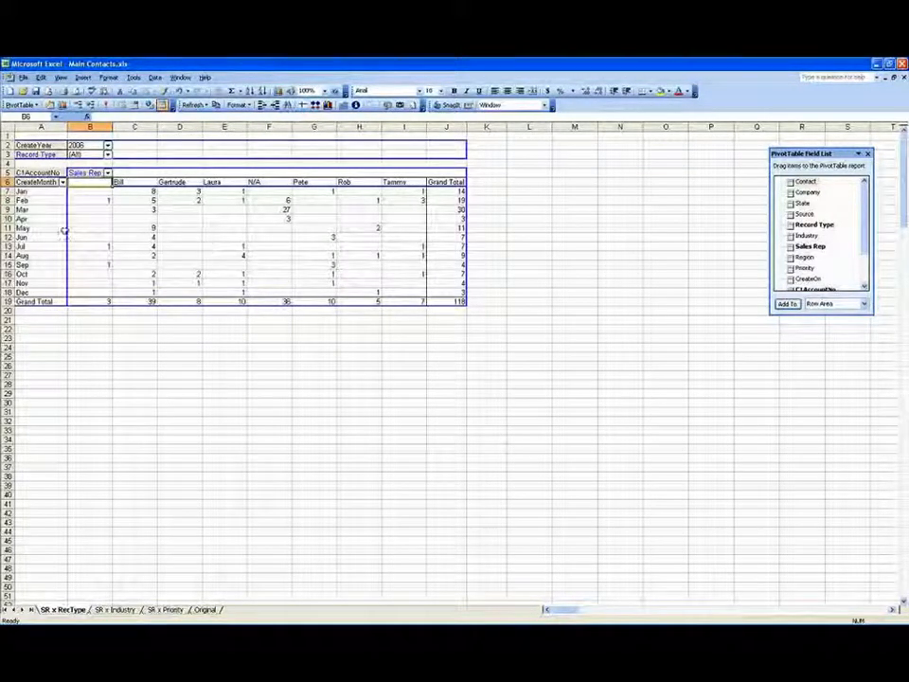
Create a chart from the SR x RecType pivot table and compare its bars with the table's March grand total.
left_click(325, 106)
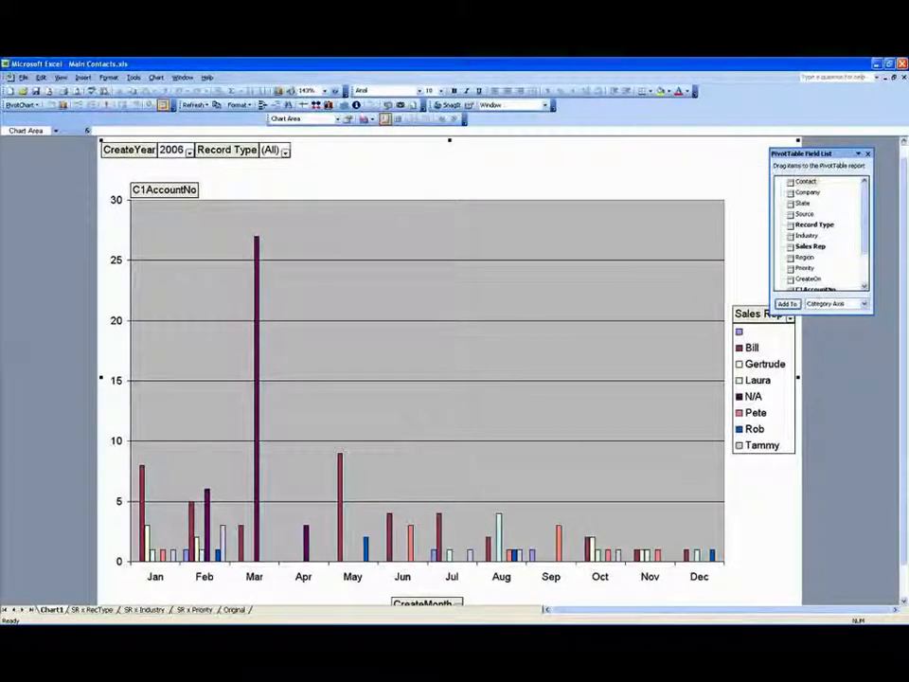
left_click(88, 610)
left_click(54, 610)
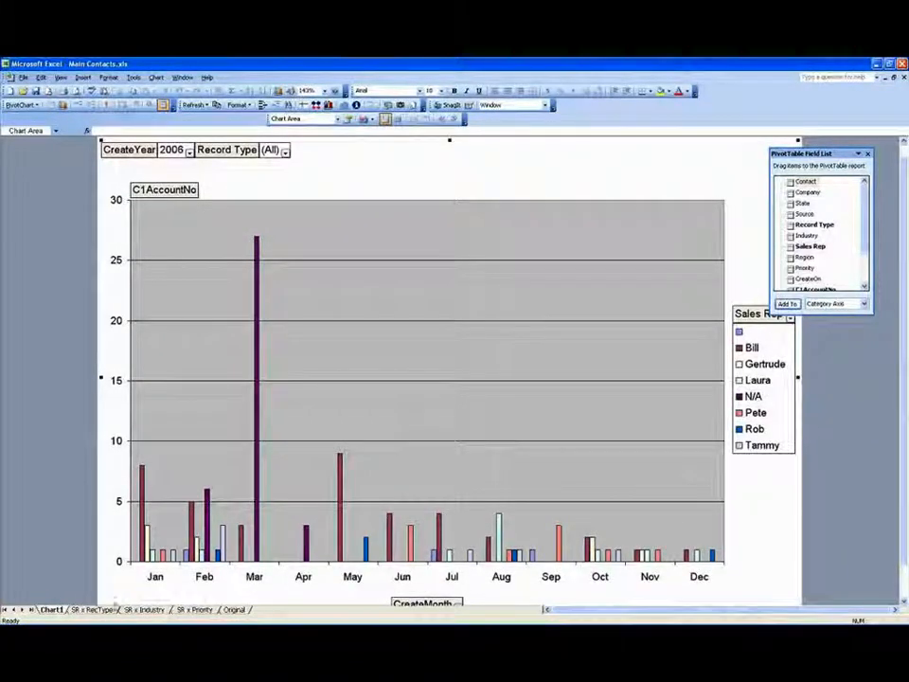
left_click(100, 610)
left_click(446, 210)
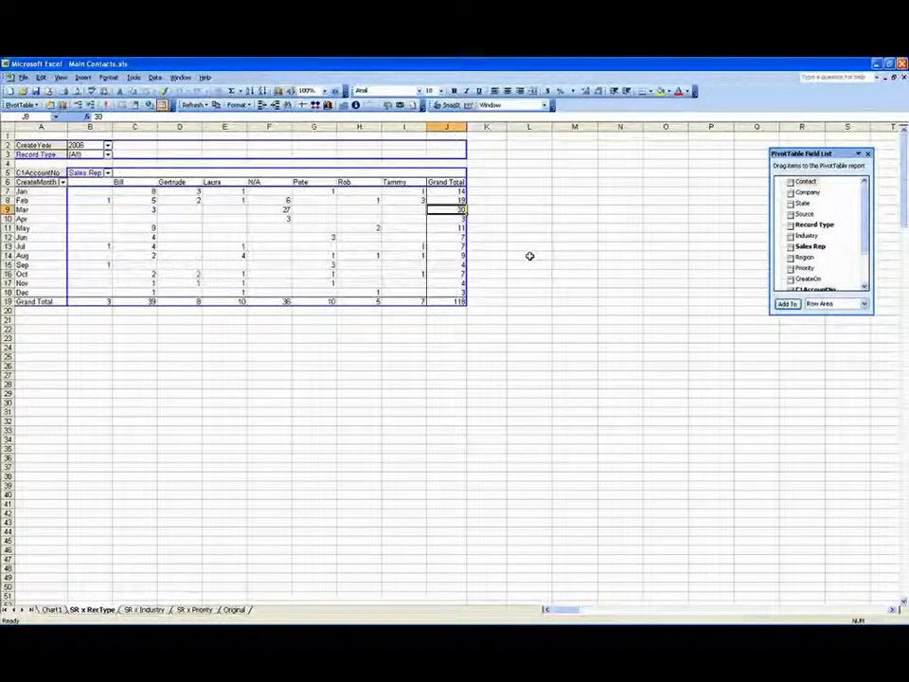
key("ctrl+Page_Up")
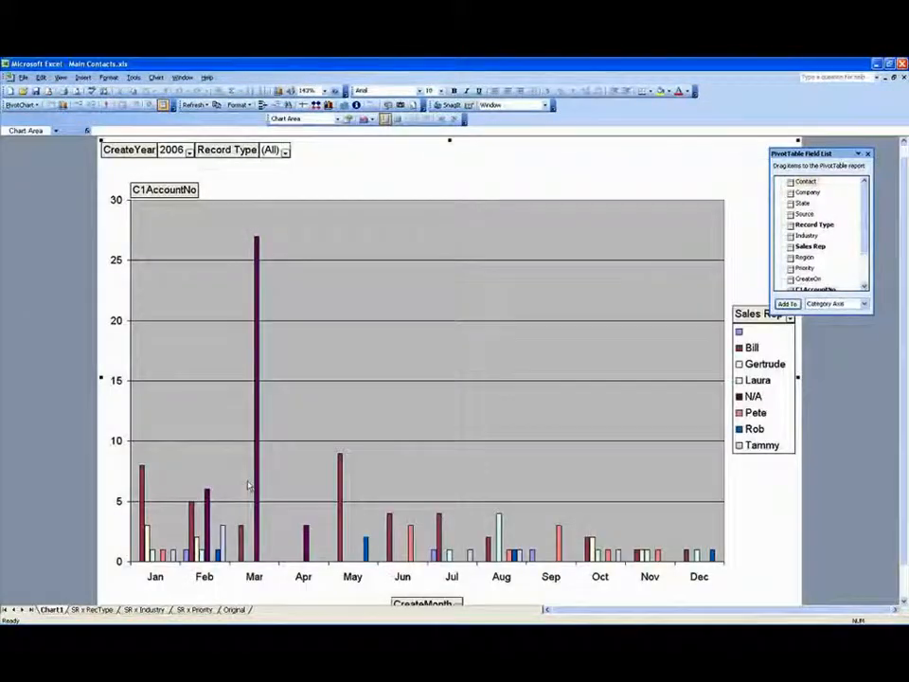
Relocate the chart from its own sheet to an embedded object in the SR x RecType sheet.
right_click(567, 176)
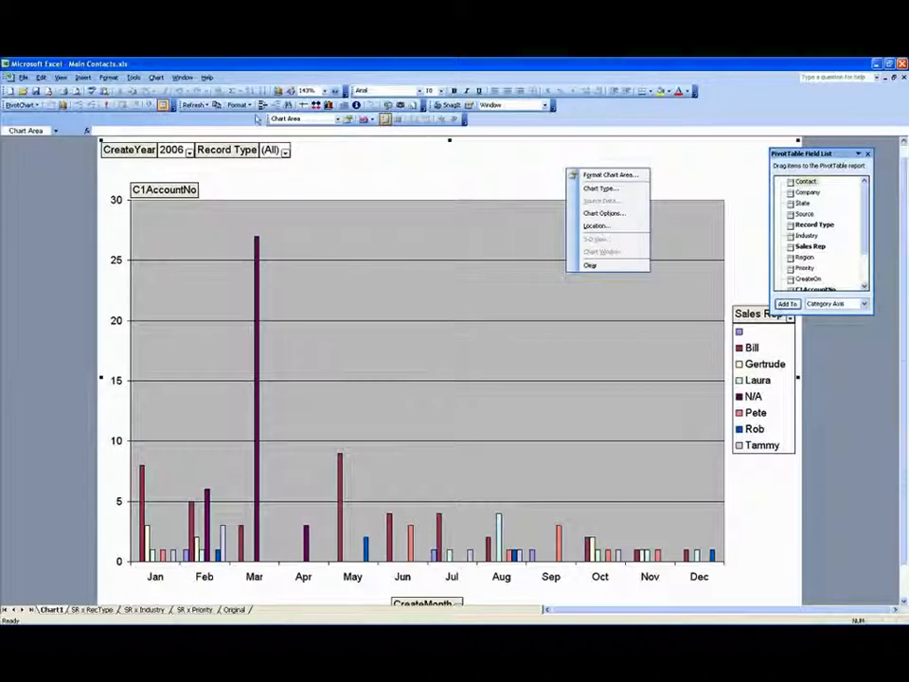
left_click(602, 228)
left_click(532, 236)
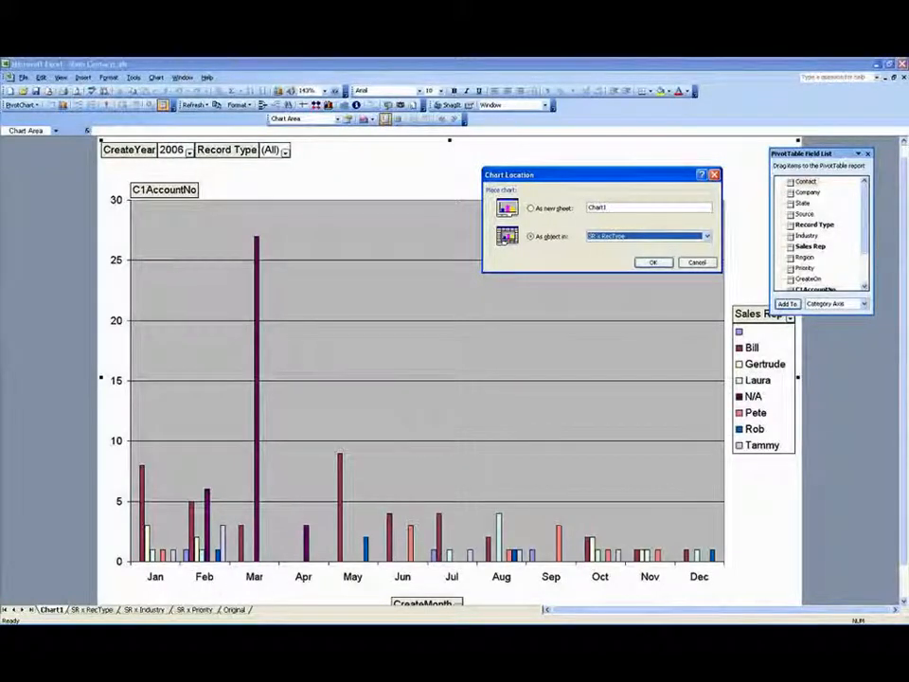
left_click(620, 236)
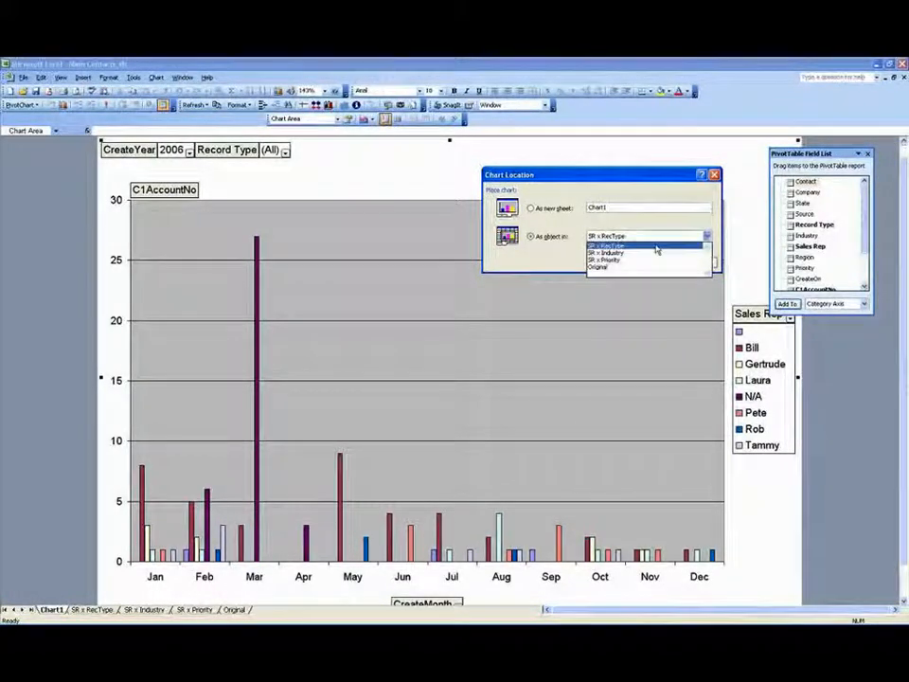
left_click(606, 246)
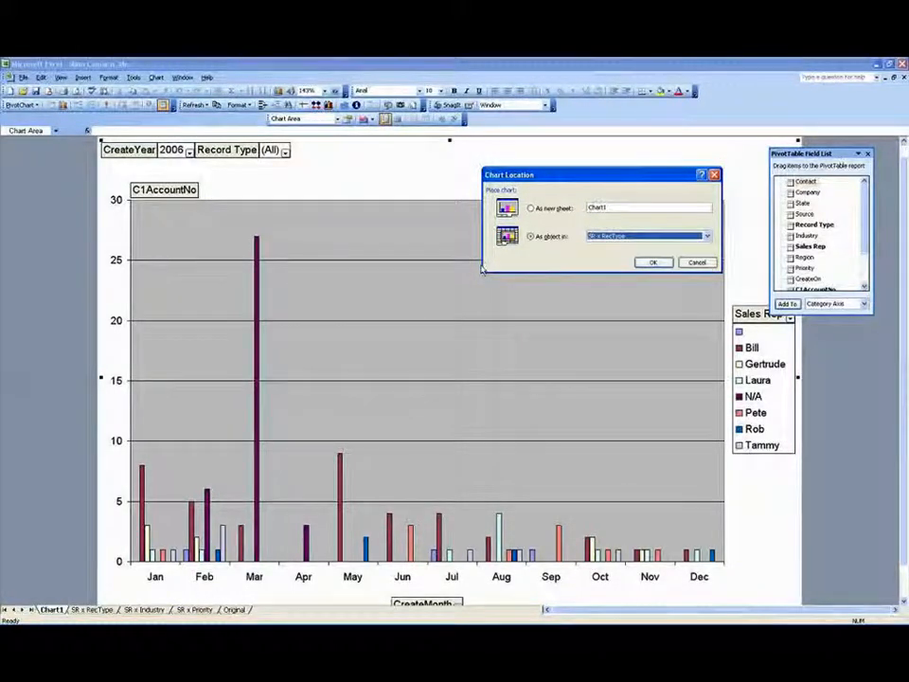
left_click(652, 263)
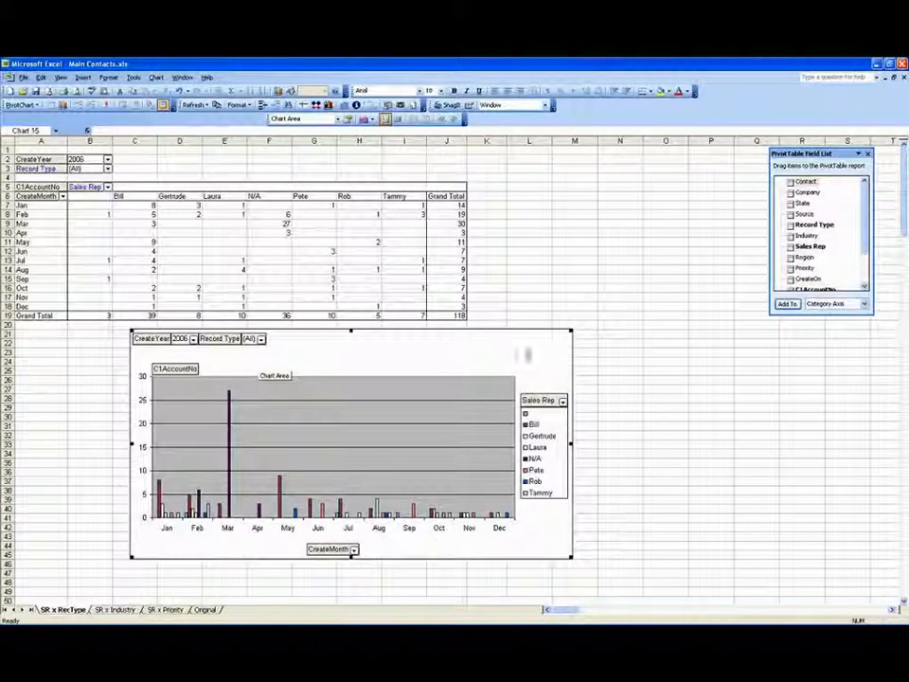
right_click(536, 400)
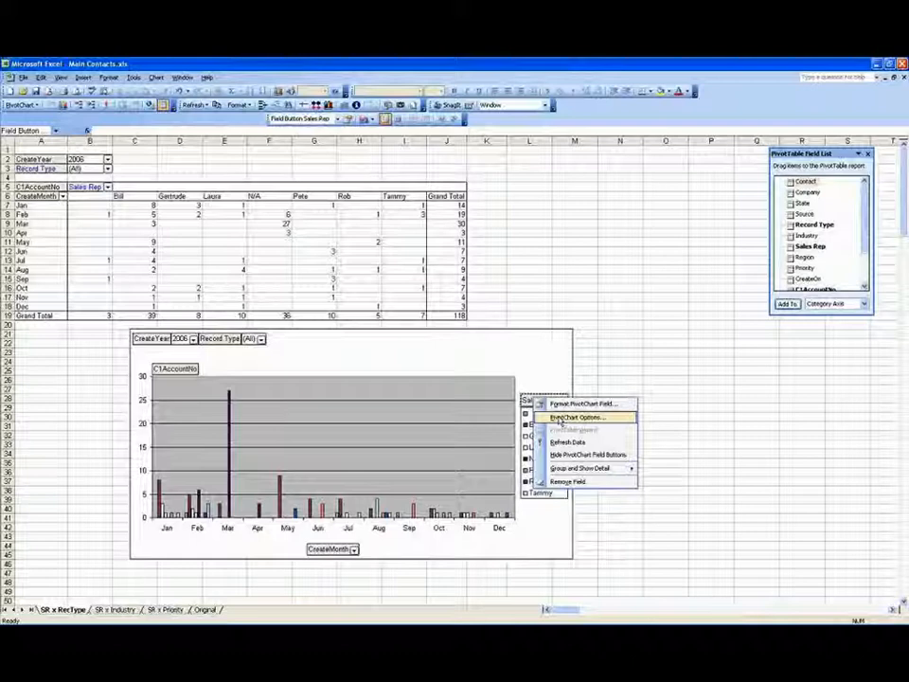
left_click(573, 455)
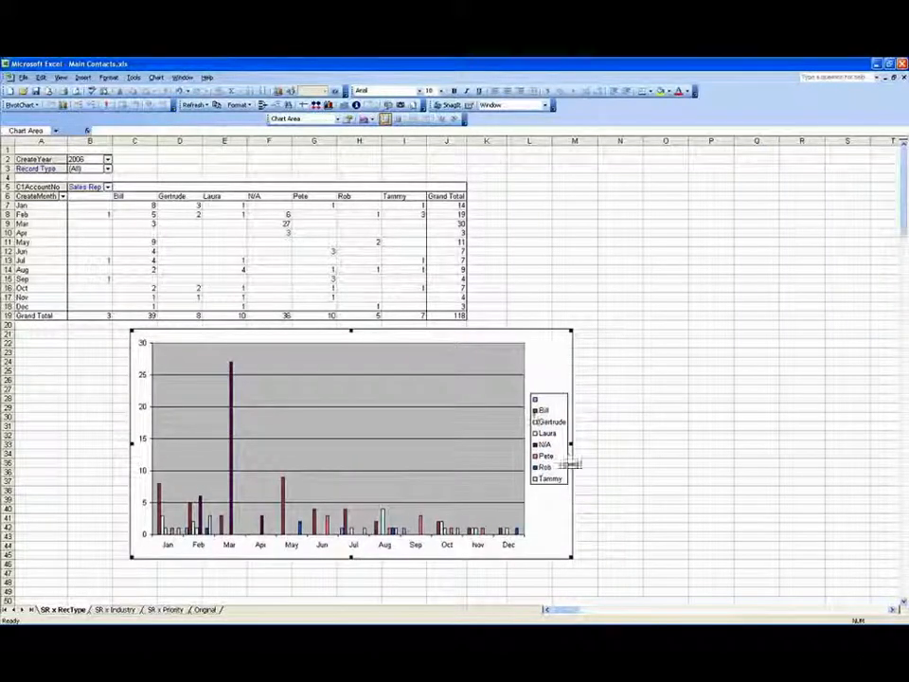
key("ctrl+z")
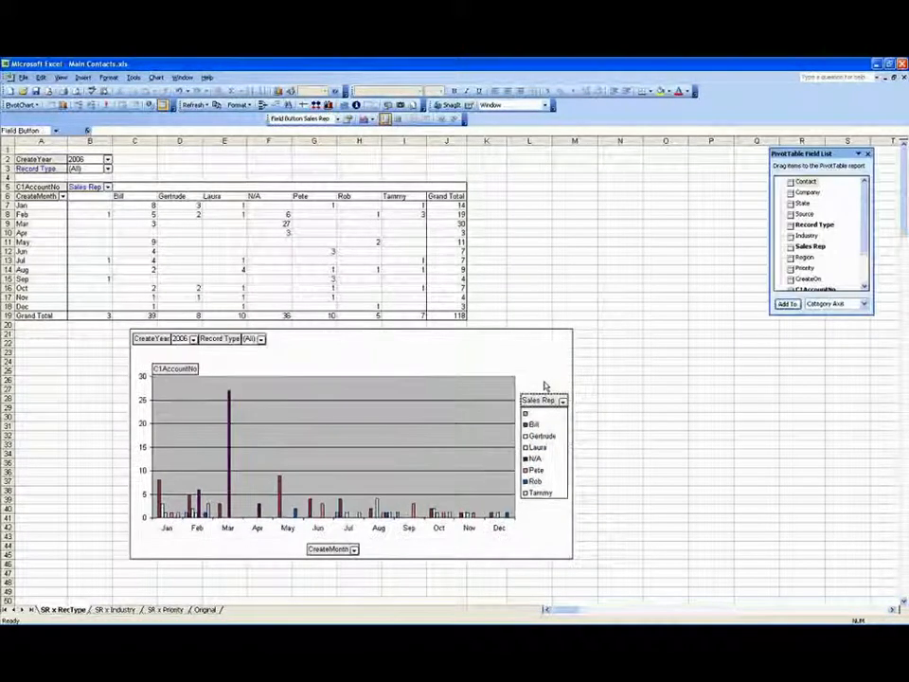
Clear the chart's Sales Rep legend and hide all PivotChart field buttons.
right_click(552, 415)
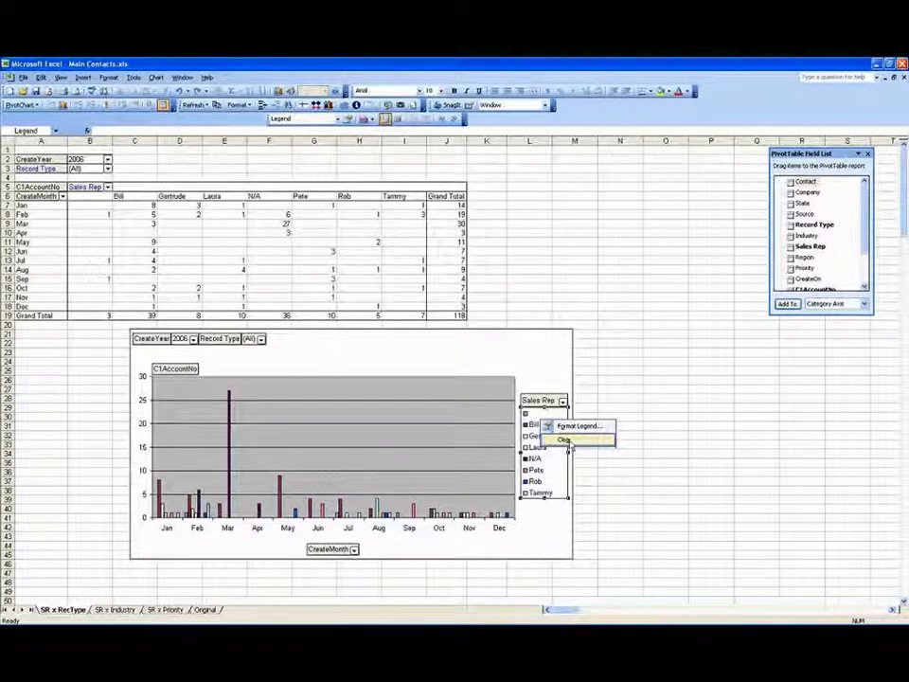
left_click(565, 440)
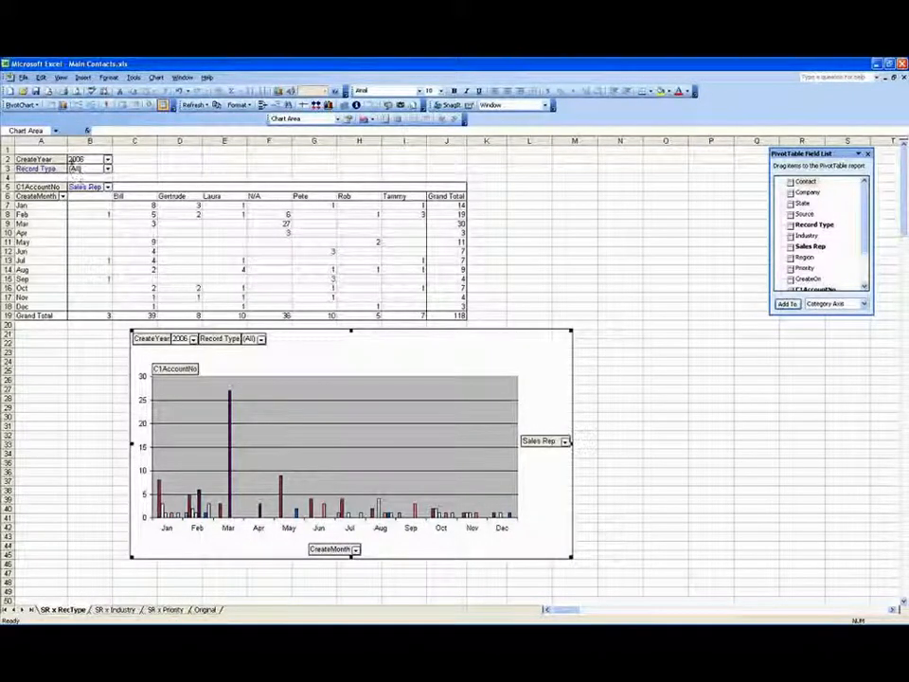
right_click(450, 359)
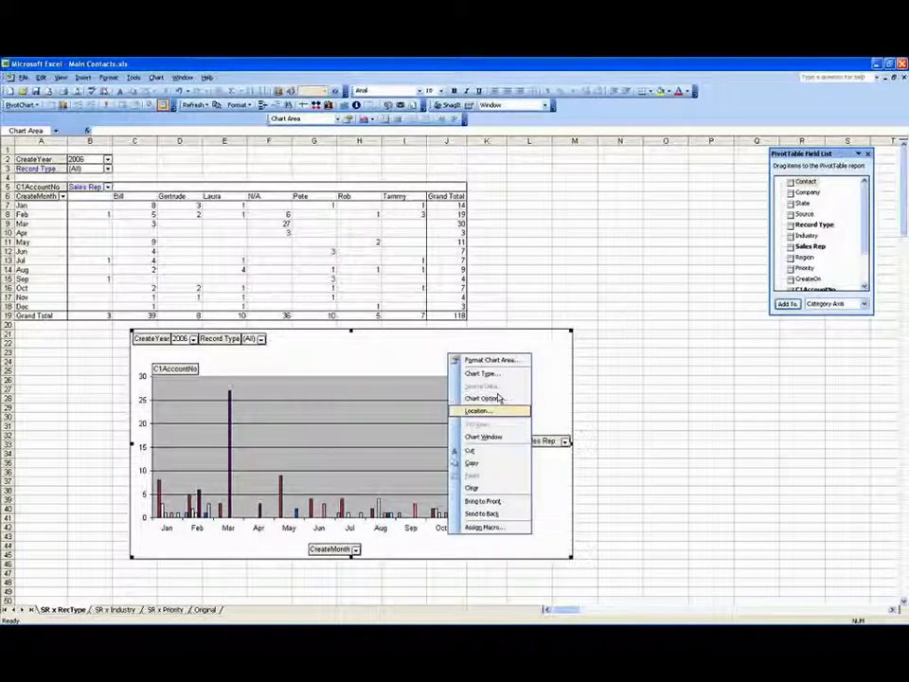
right_click(218, 343)
left_click(269, 393)
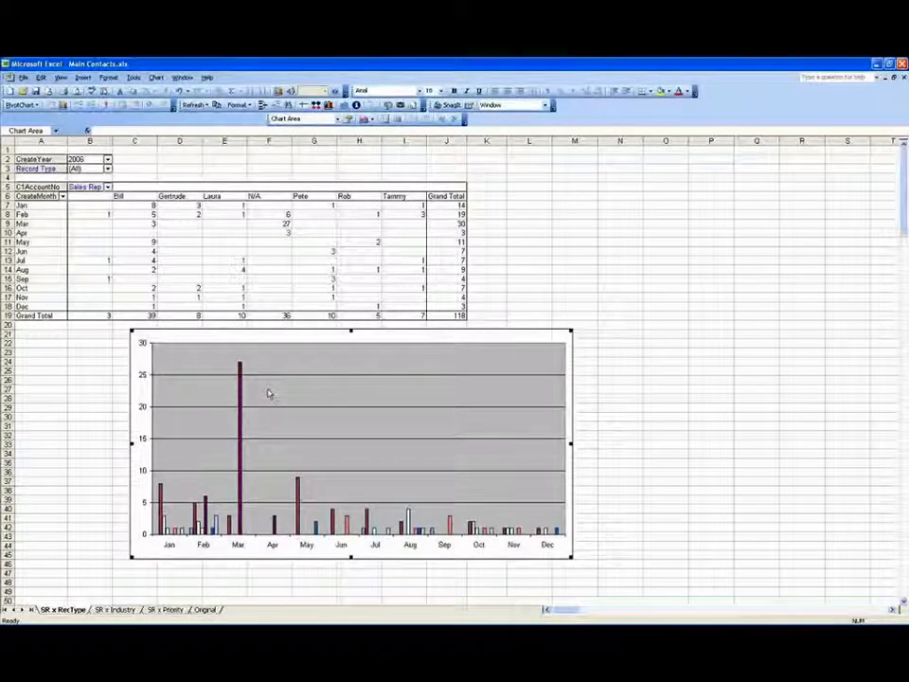
Move the chart beside the pivot table's upper rows and filter CreateYear to 2007.
left_click_drag(392, 343, 701, 178)
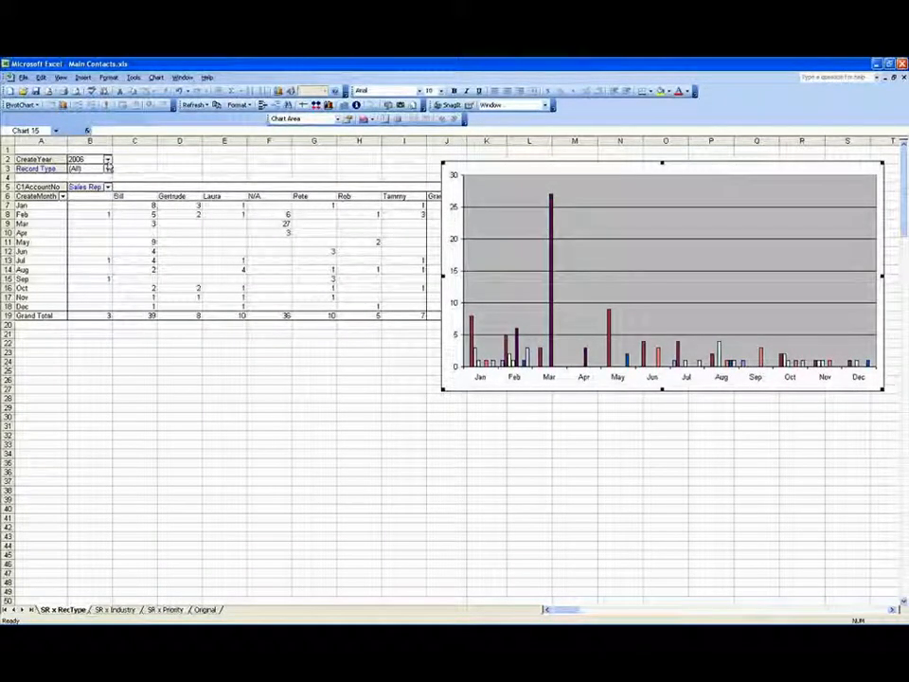
left_click(108, 159)
left_click(90, 216)
left_click(92, 270)
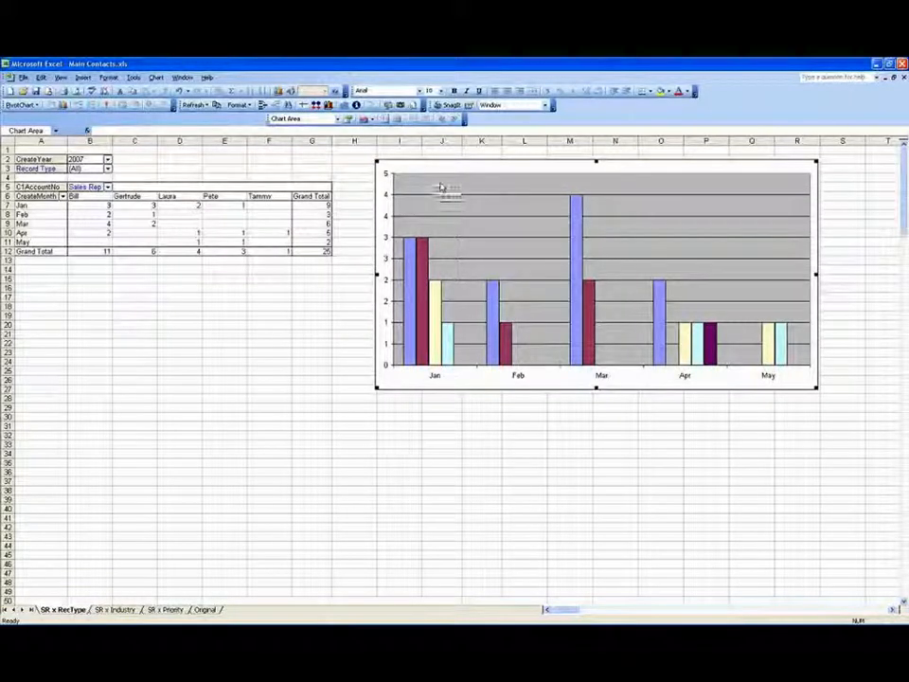
Change the chart type to the stacked column sub-type.
left_click(370, 120)
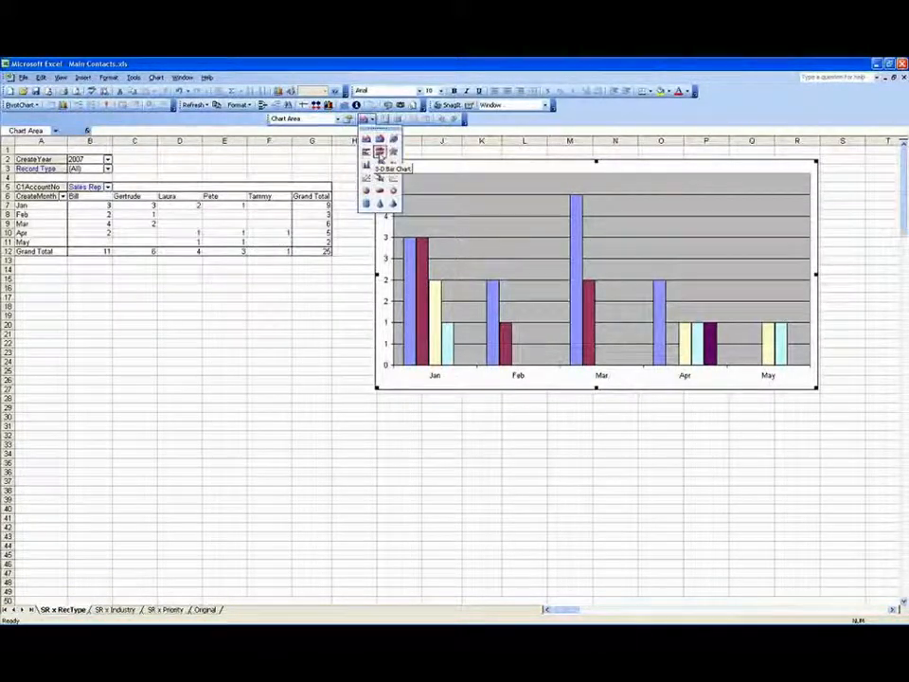
left_click(368, 165)
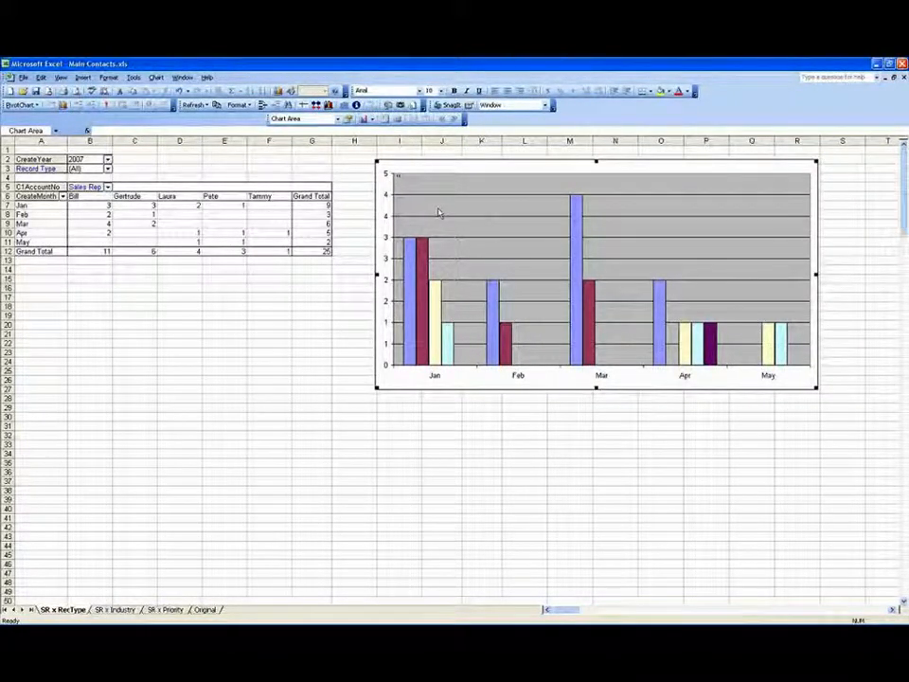
right_click(463, 166)
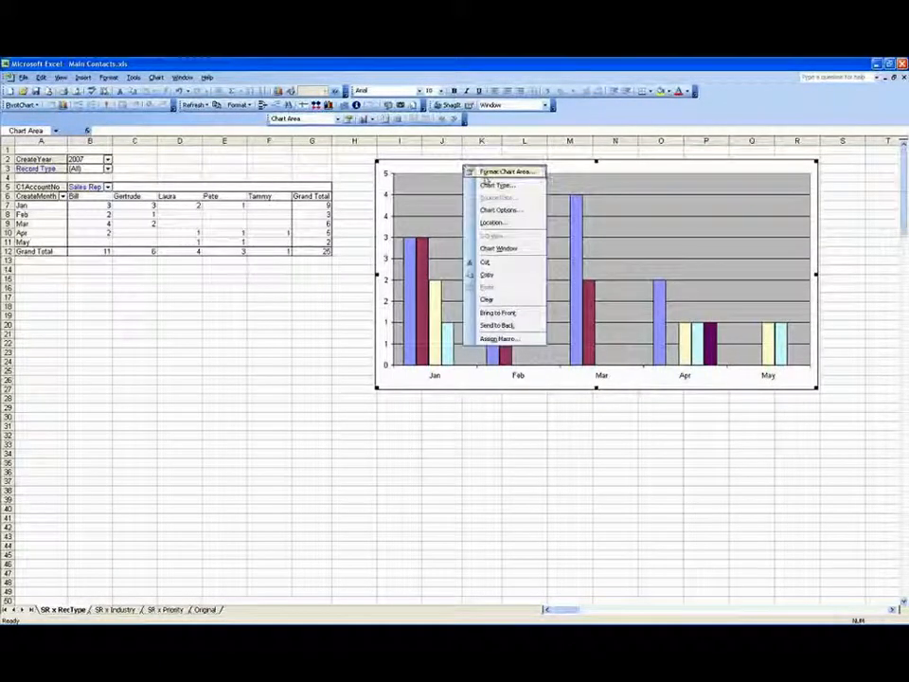
left_click(493, 186)
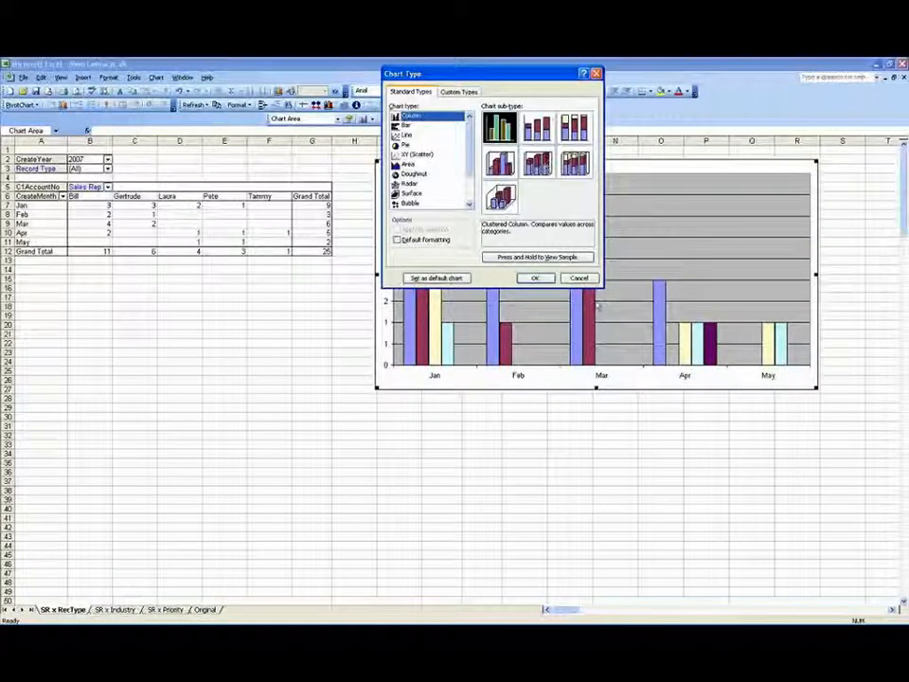
left_click(537, 126)
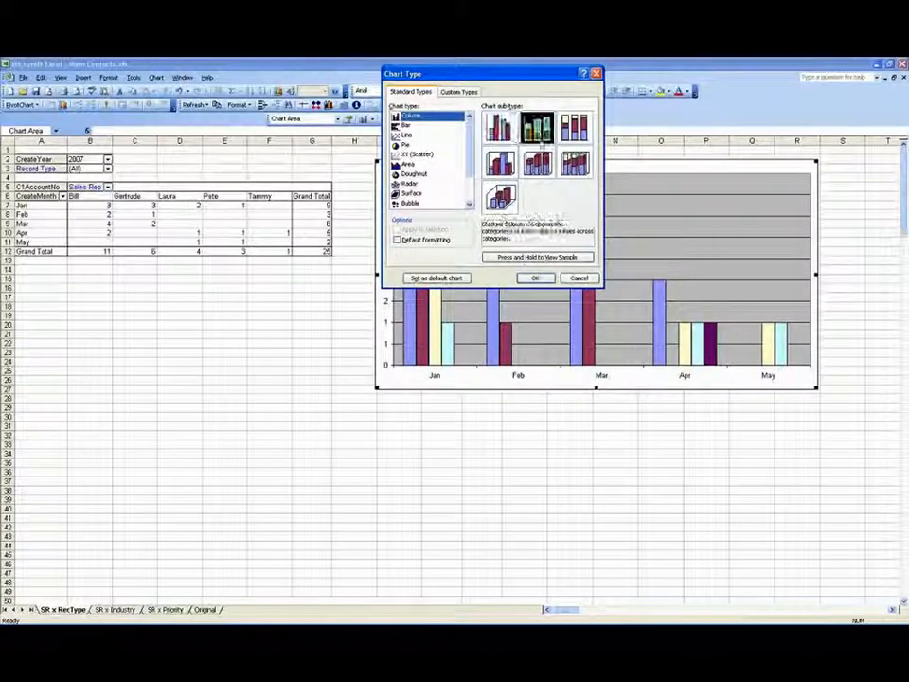
left_click(535, 277)
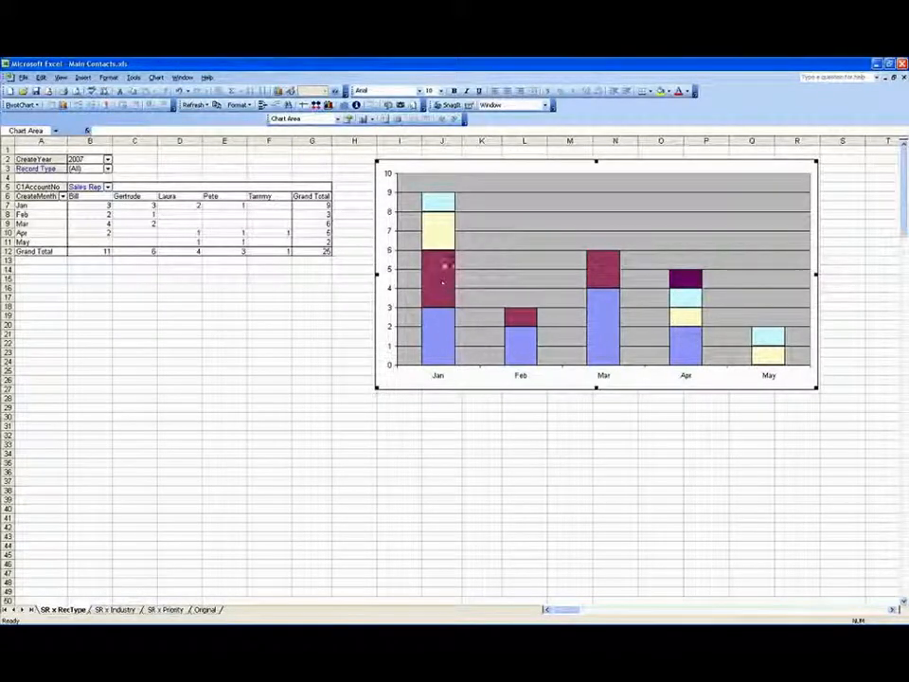
Check the stacked January segments and shift the chart slightly up and further away from the pivot table.
mouse_move(438, 207)
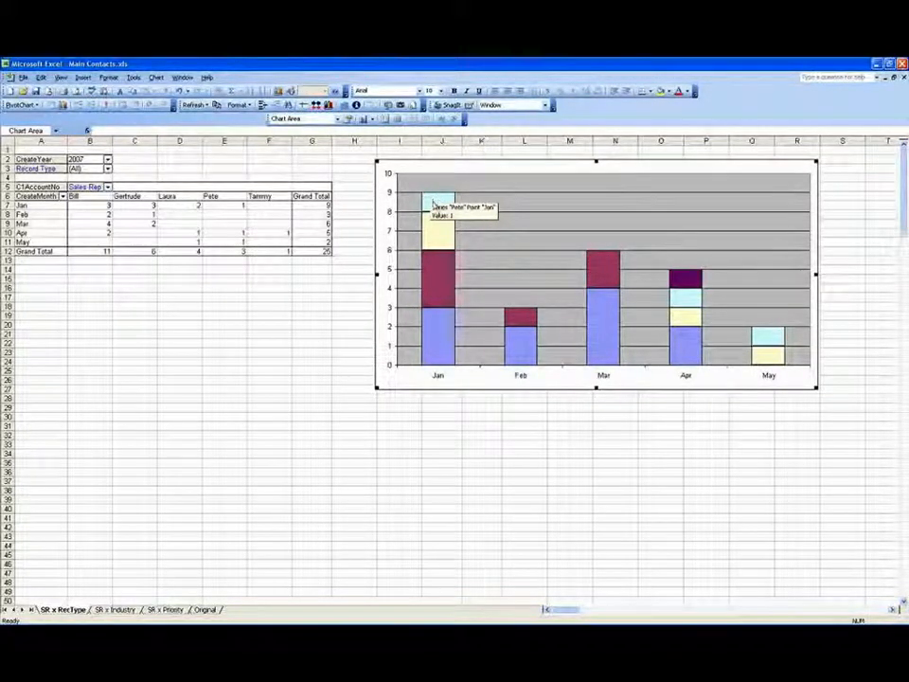
mouse_move(437, 320)
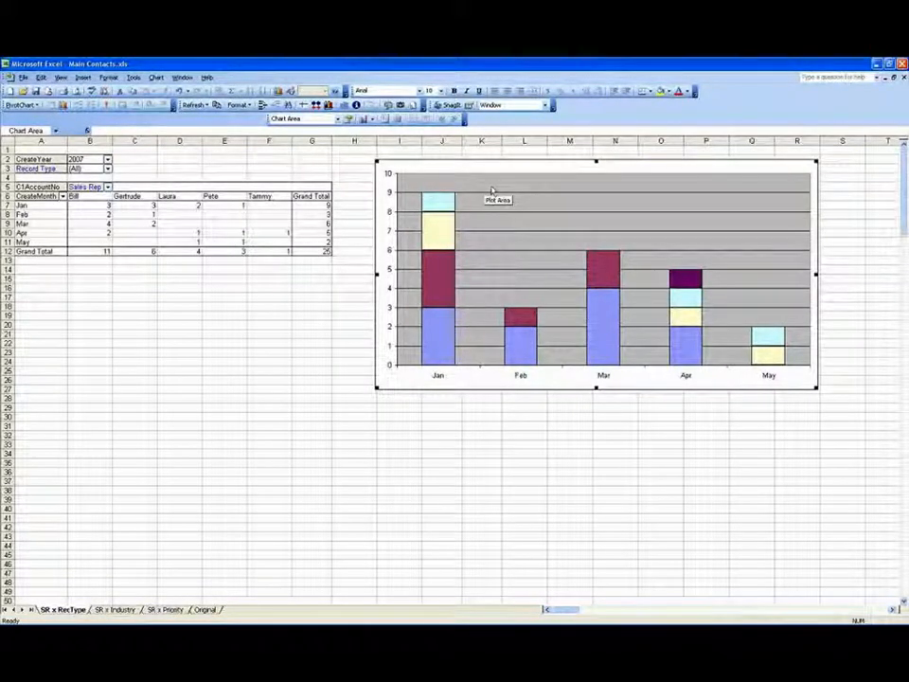
left_click_drag(487, 167, 508, 159)
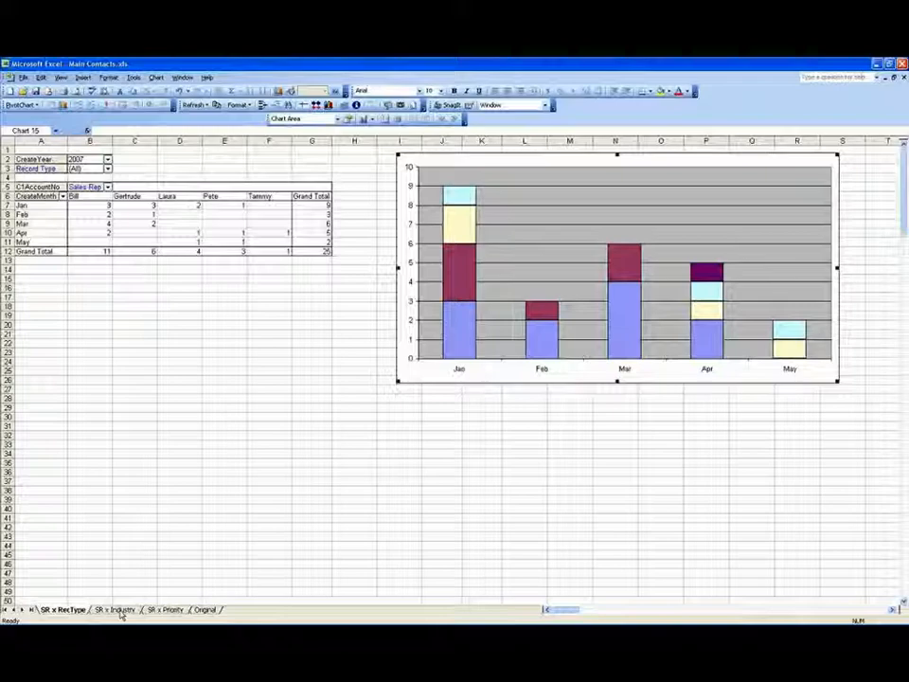
Copy the entire pivot table on the SR x Industry sheet, including its page fields, from A1 to K25.
left_click(114, 610)
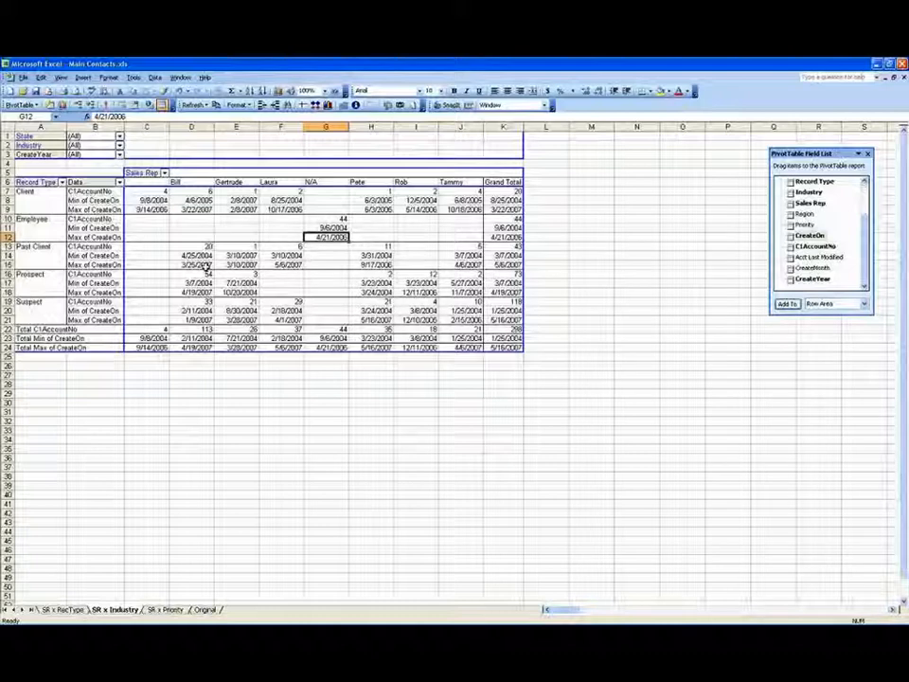
left_click(65, 611)
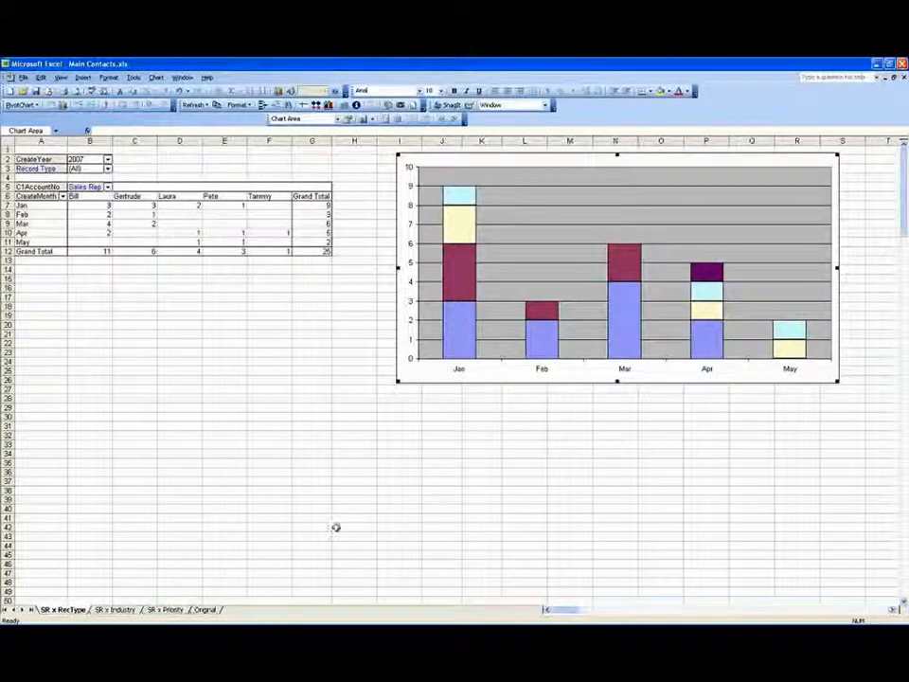
left_click(119, 610)
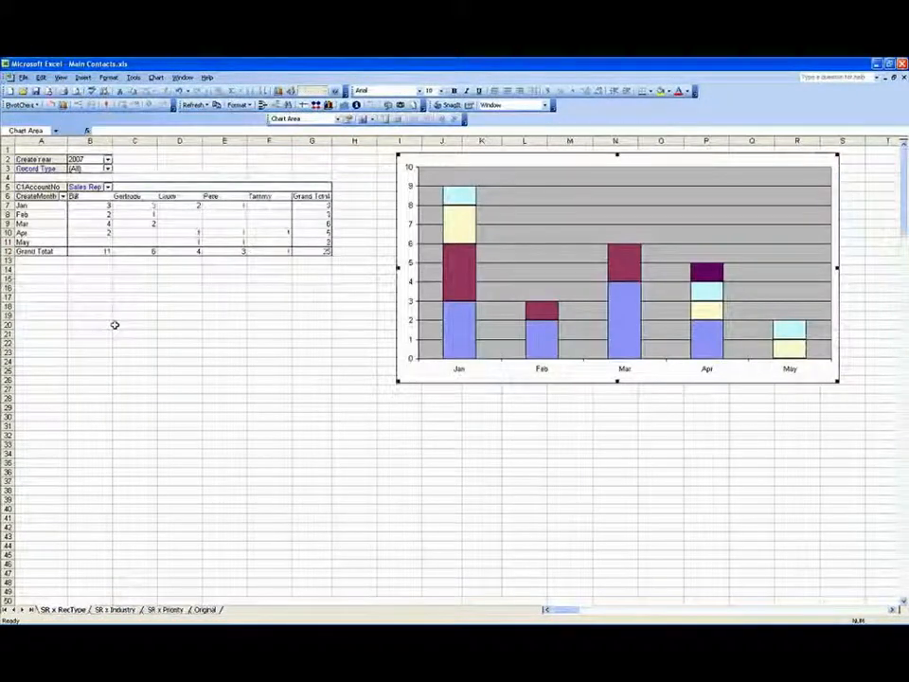
left_click(118, 610)
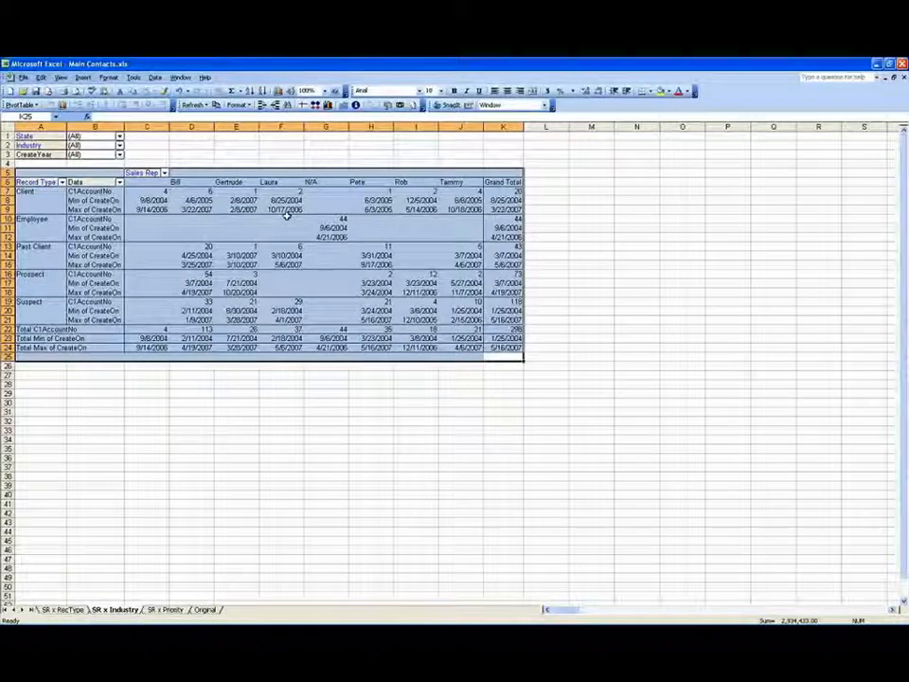
left_click(516, 358)
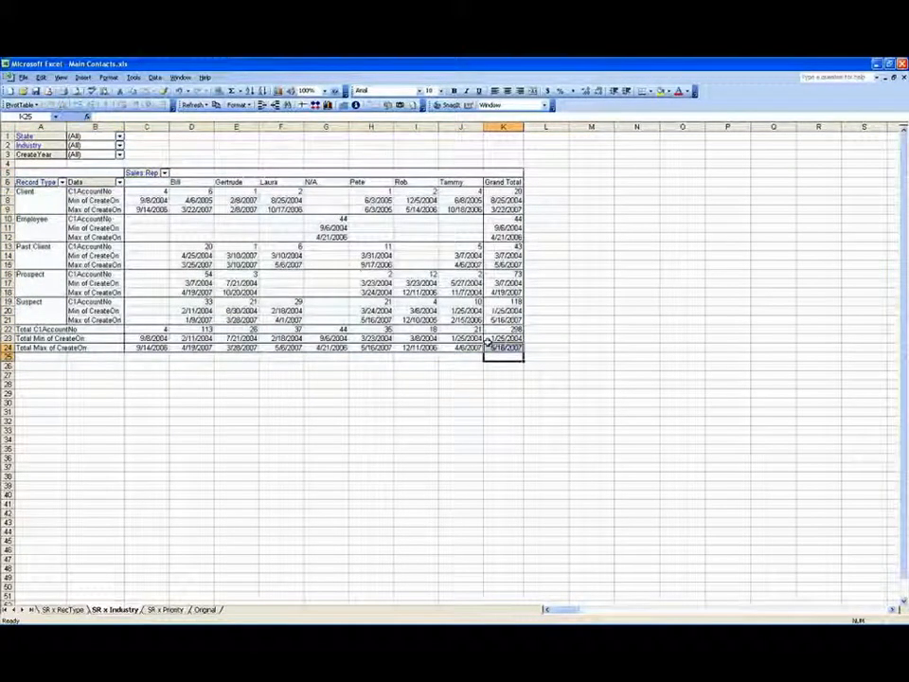
left_click_drag(488, 342, 40, 137)
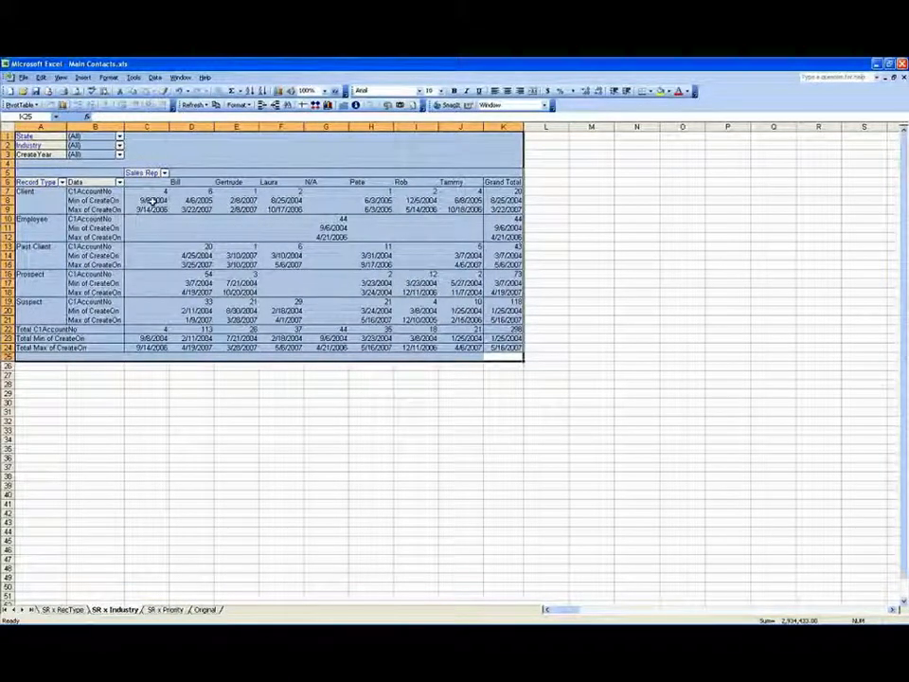
key("ctrl+c")
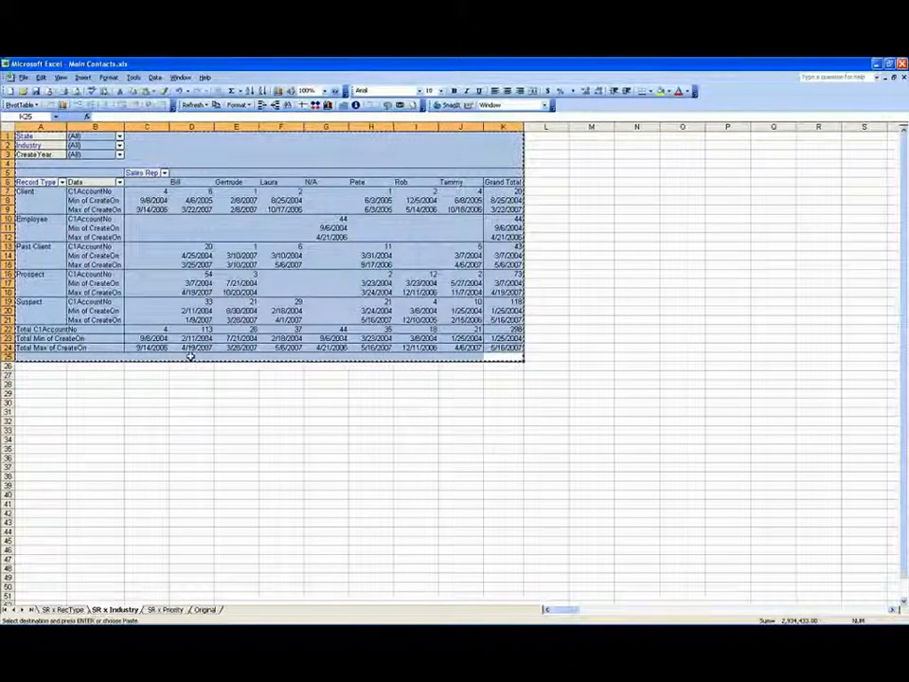
Paste the copied pivot table at cell A32 of the SR x RecType sheet and select a cell inside it.
left_click(83, 610)
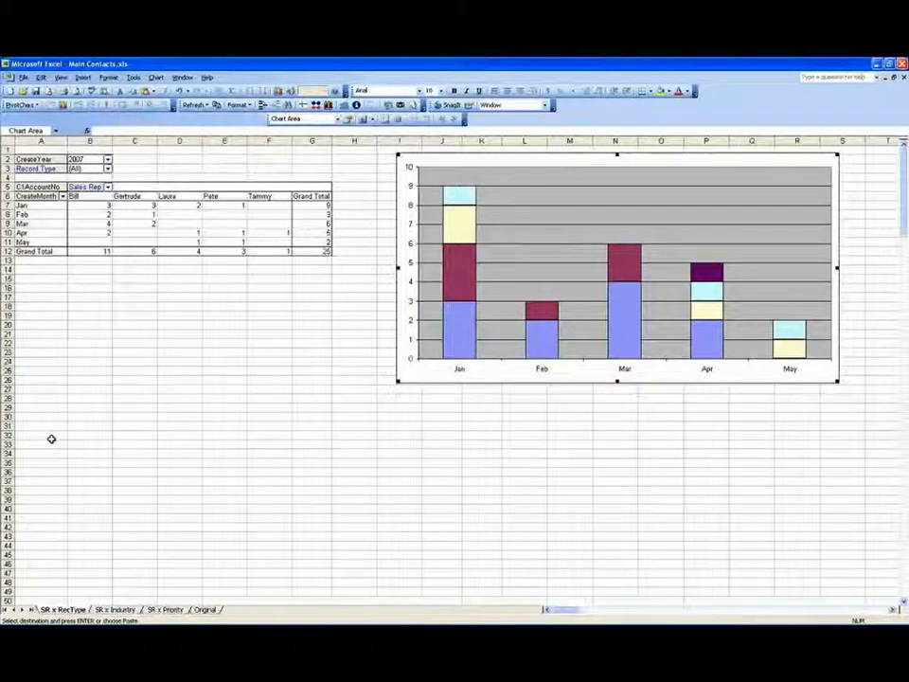
left_click(51, 438)
key("Return")
left_click(244, 512)
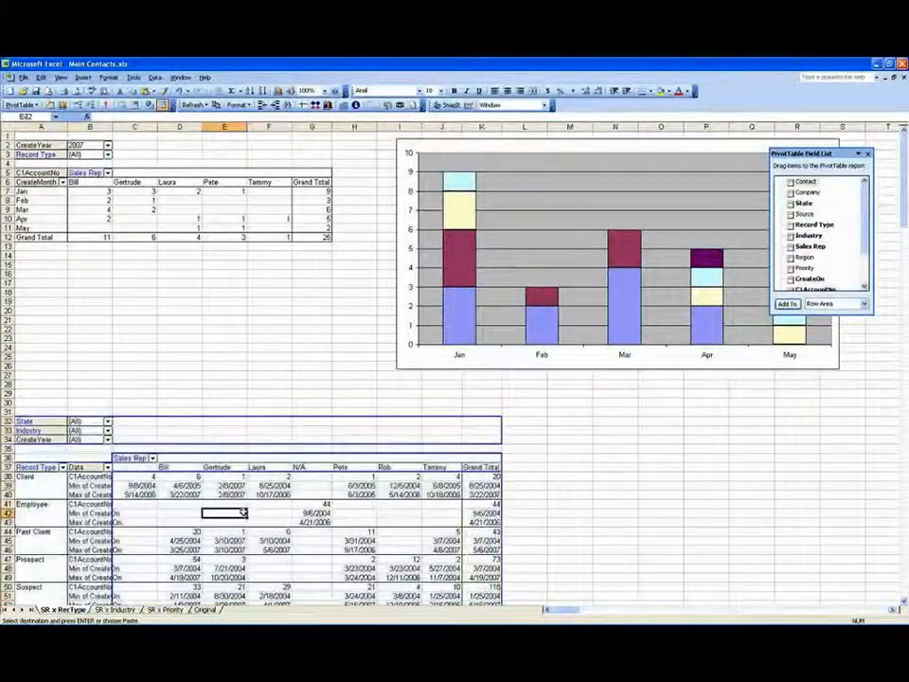
Try moving Sales Rep to the pasted table's page area and undo both the move and the paste.
left_click_drag(129, 458, 151, 460)
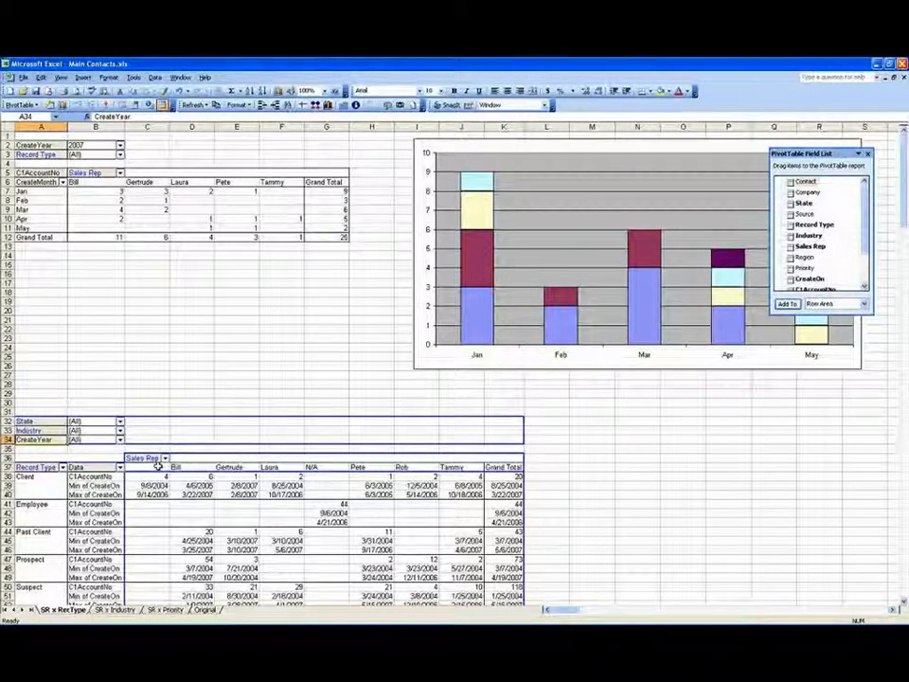
key("ctrl+z")
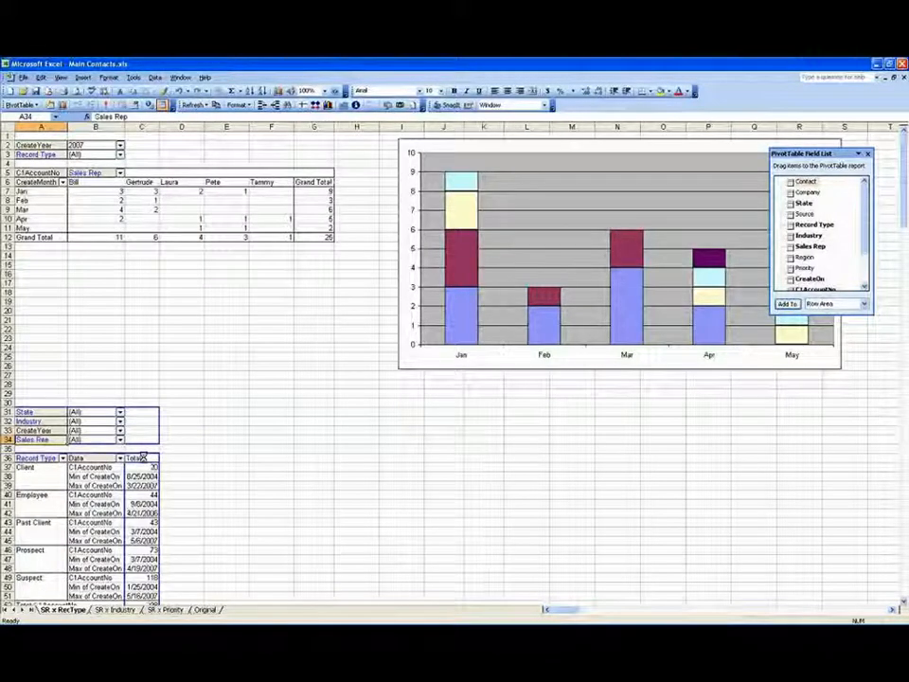
key("ctrl+z")
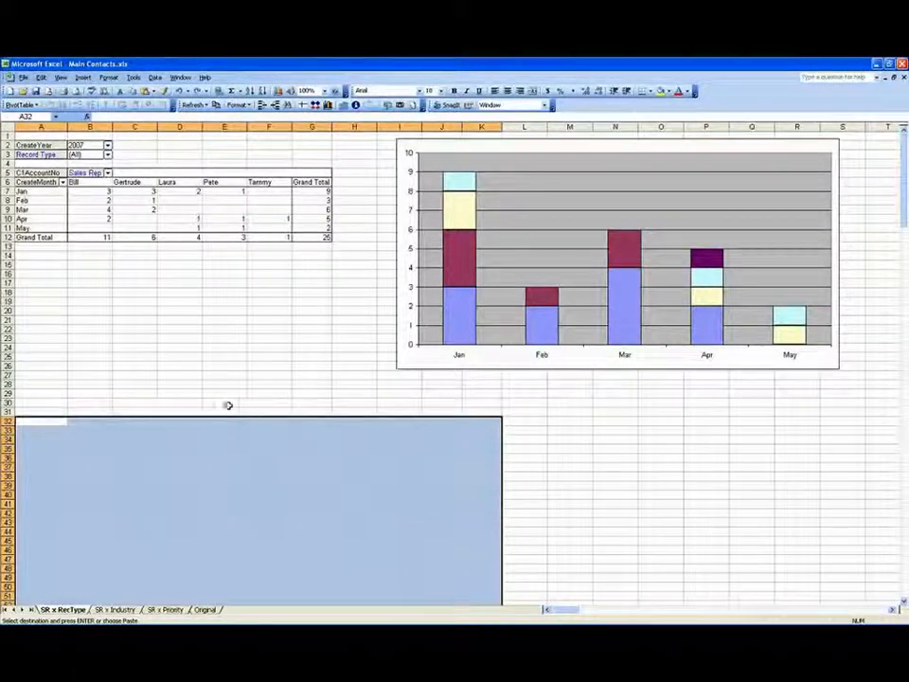
Copy the CreateMonth pivot table range A1:G15 and paste it at A34 on the same sheet.
left_click(226, 405)
left_click_drag(289, 268, 19, 135)
right_click(126, 199)
left_click(142, 219)
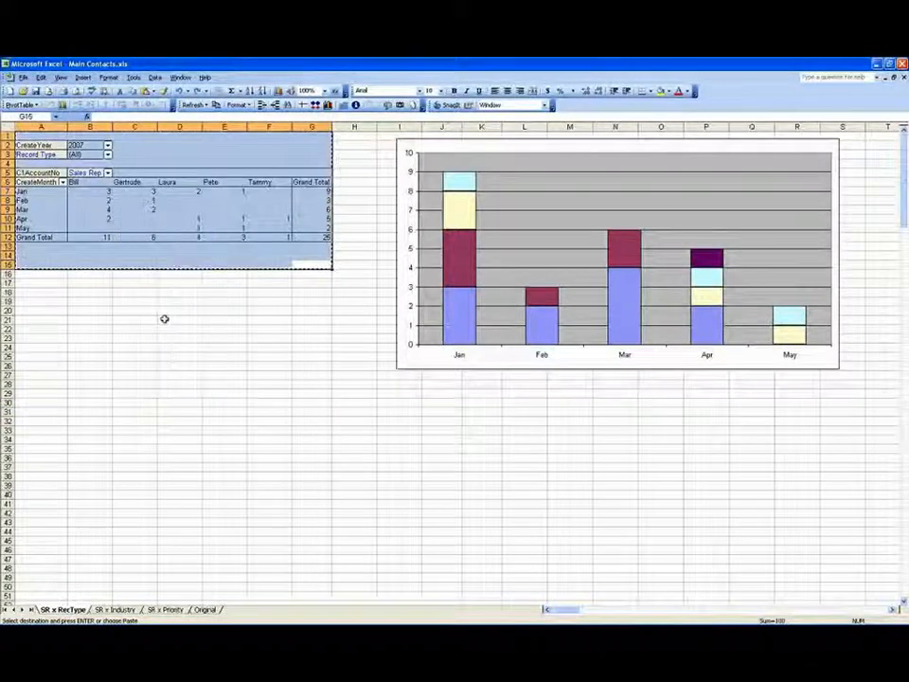
left_click(42, 439)
key("ctrl+v")
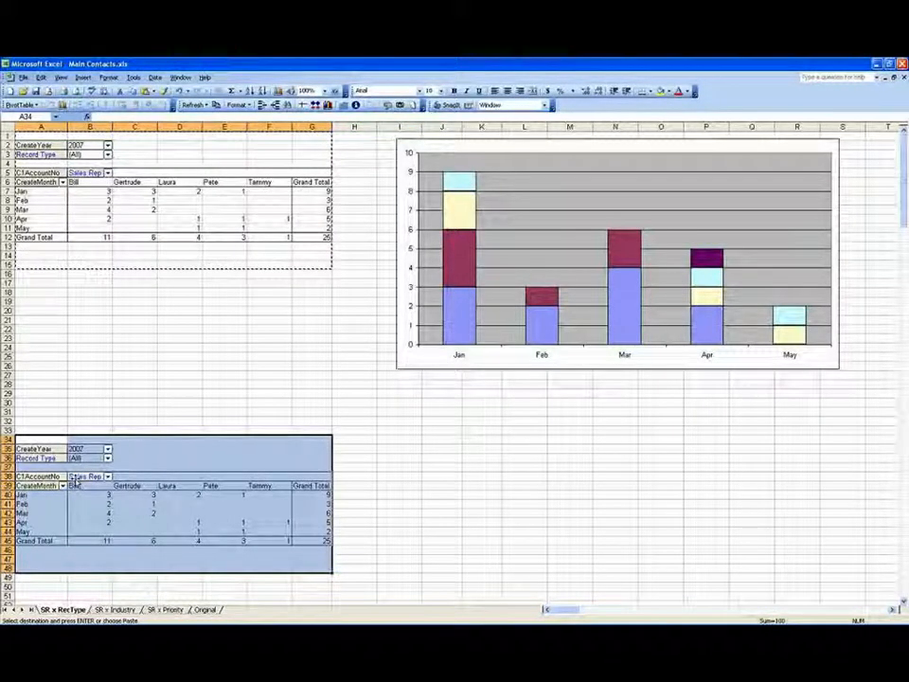
Move CreateMonth to the pasted pivot table's page area and place Industry in its row area.
left_click(36, 485)
left_click_drag(36, 485, 40, 458)
left_click_drag(806, 238, 48, 504)
left_click(184, 504)
left_click_drag(814, 153, 804, 323)
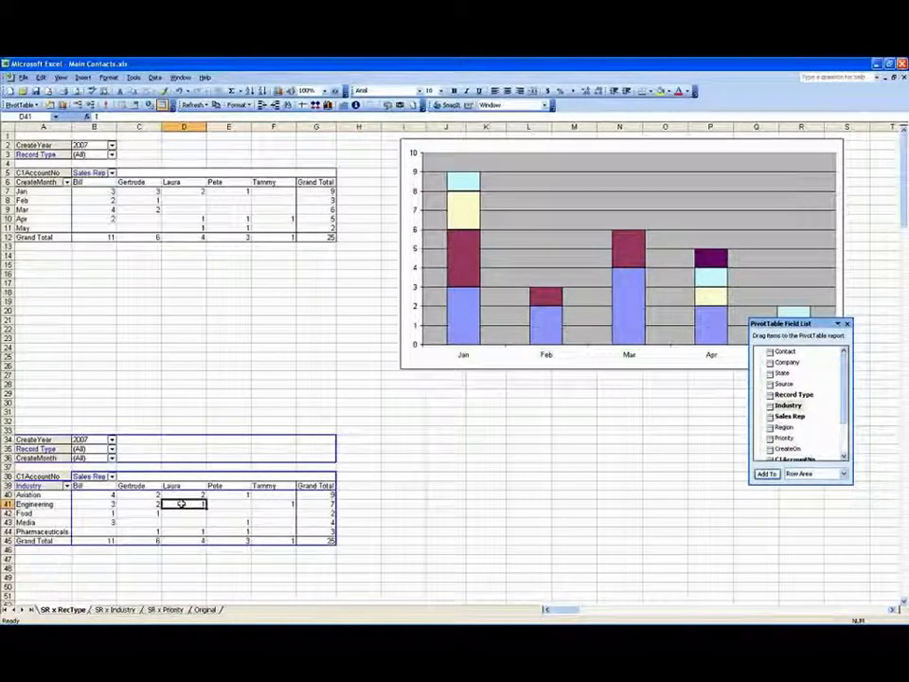
left_click(184, 328)
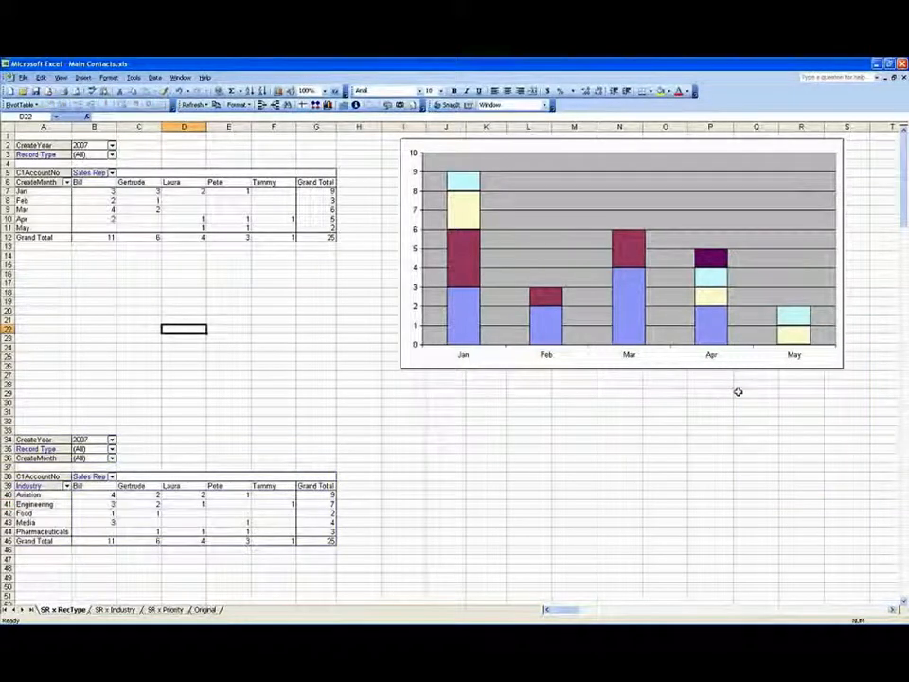
left_click(152, 201)
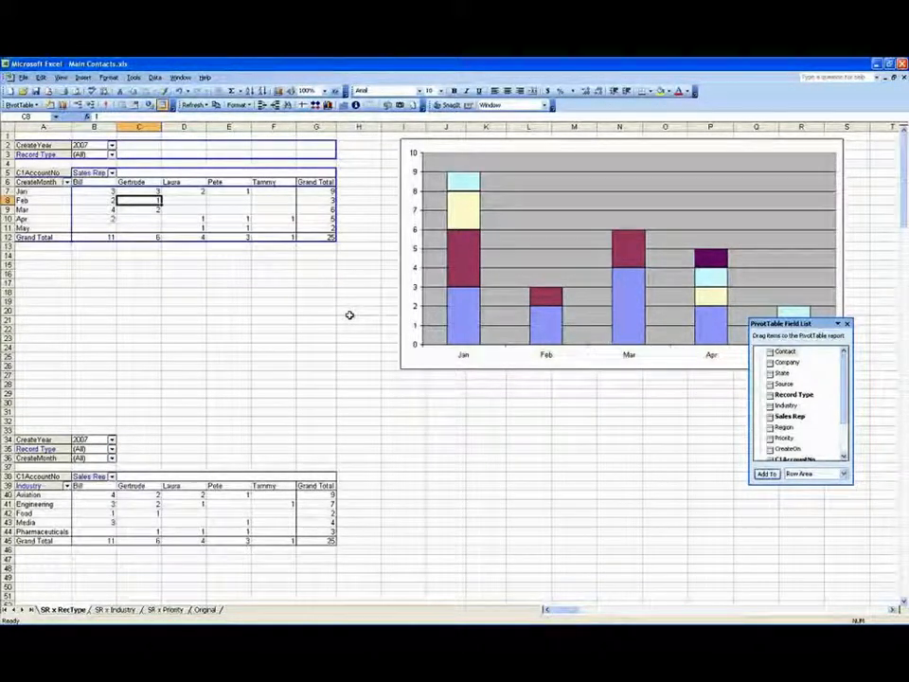
left_click(152, 210)
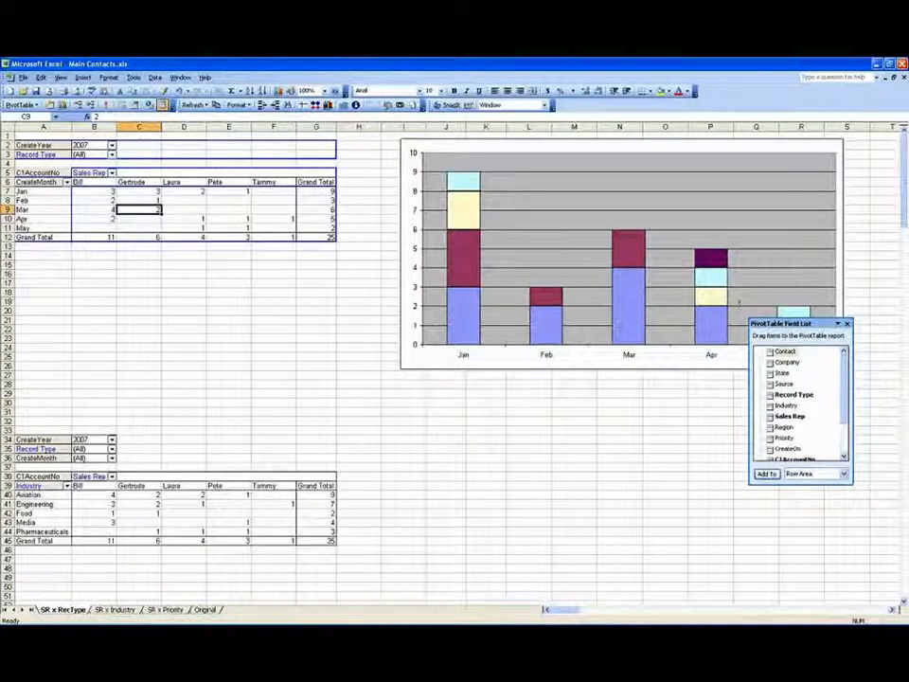
left_click(532, 212)
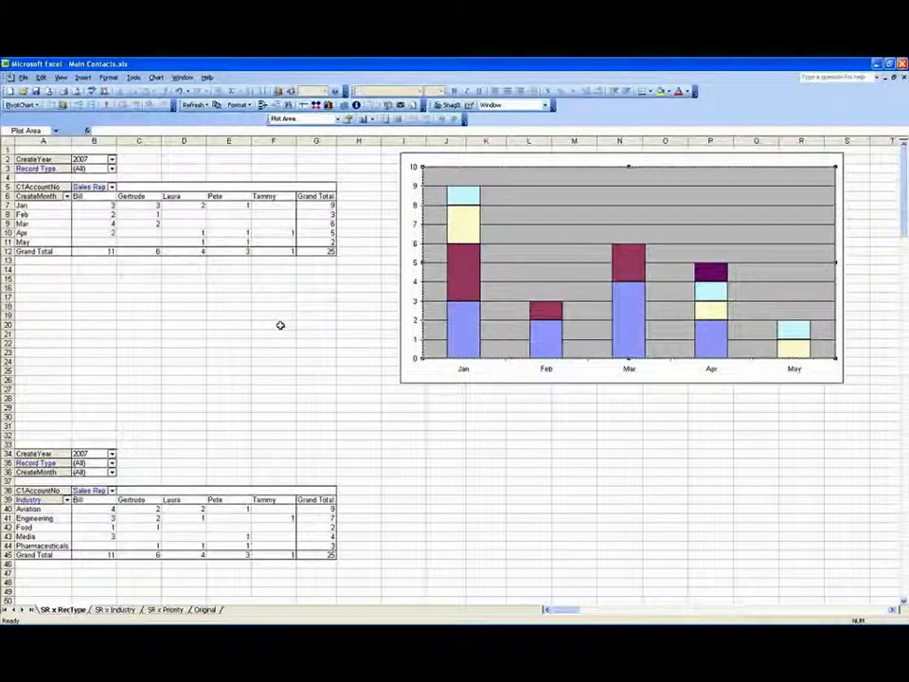
Set the State filter of the pivot table on the SR x Priority sheet to (All).
left_click(159, 610)
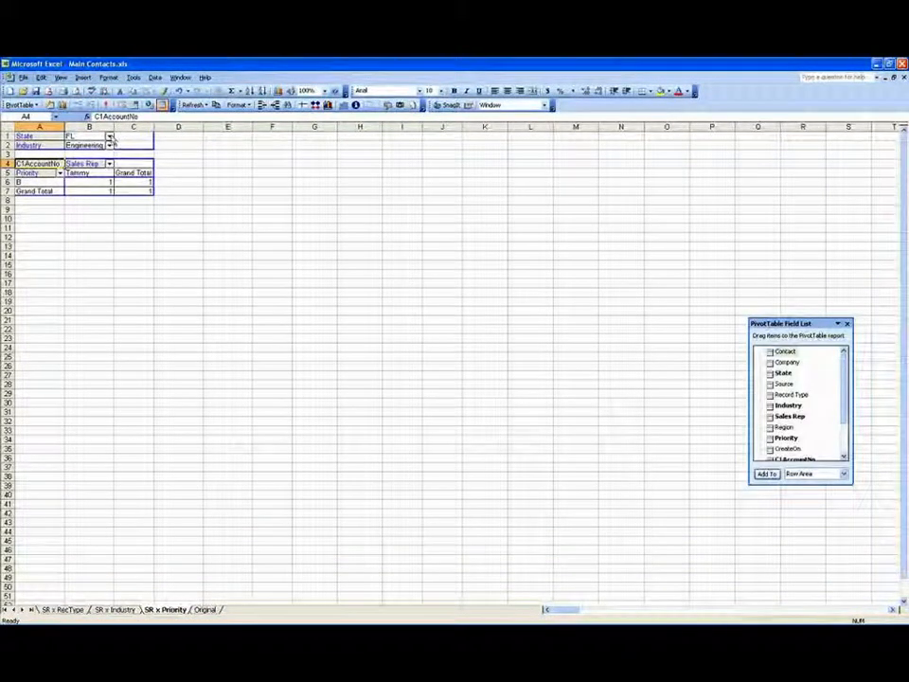
left_click(109, 136)
left_click(92, 249)
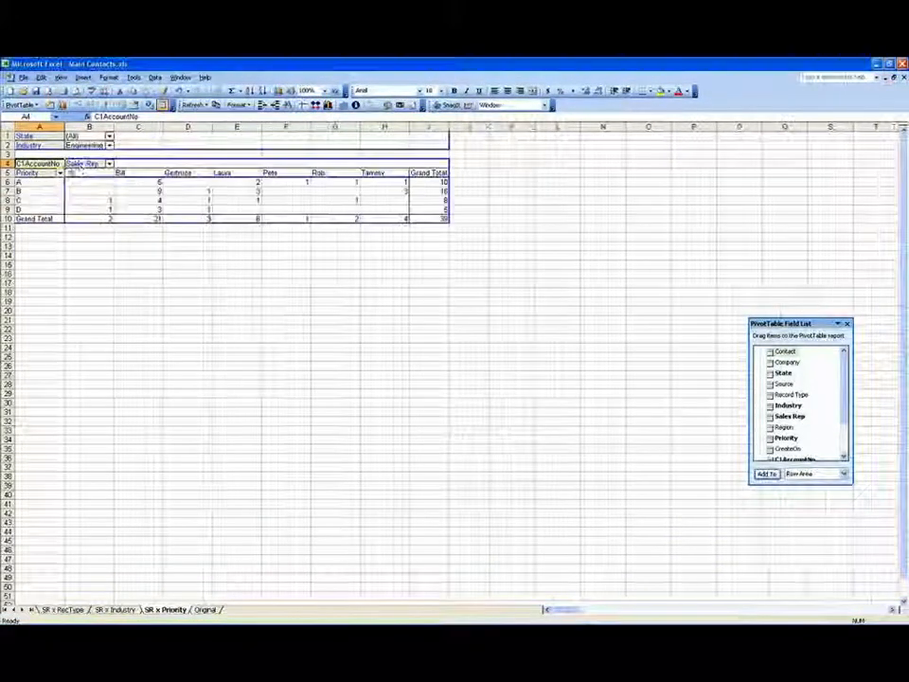